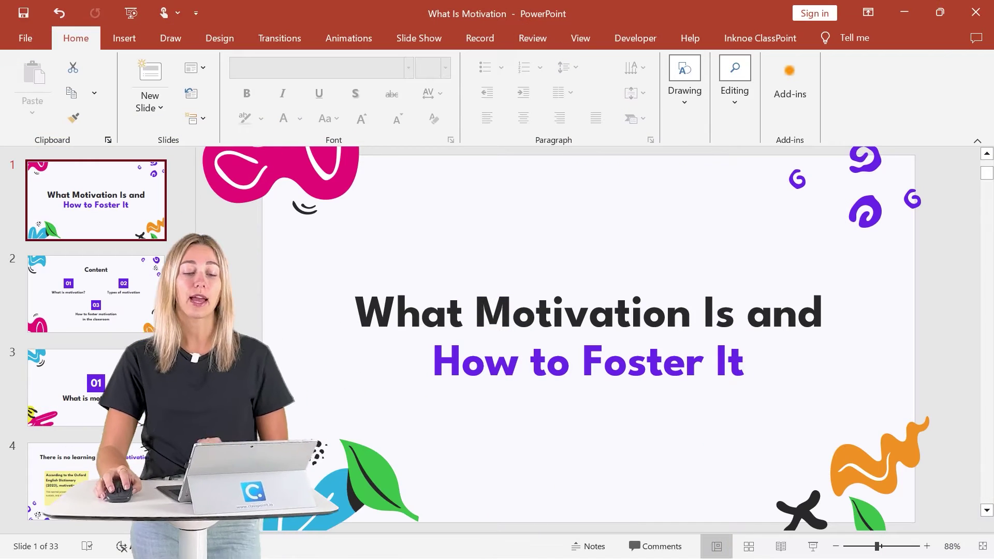
left_click(745, 33)
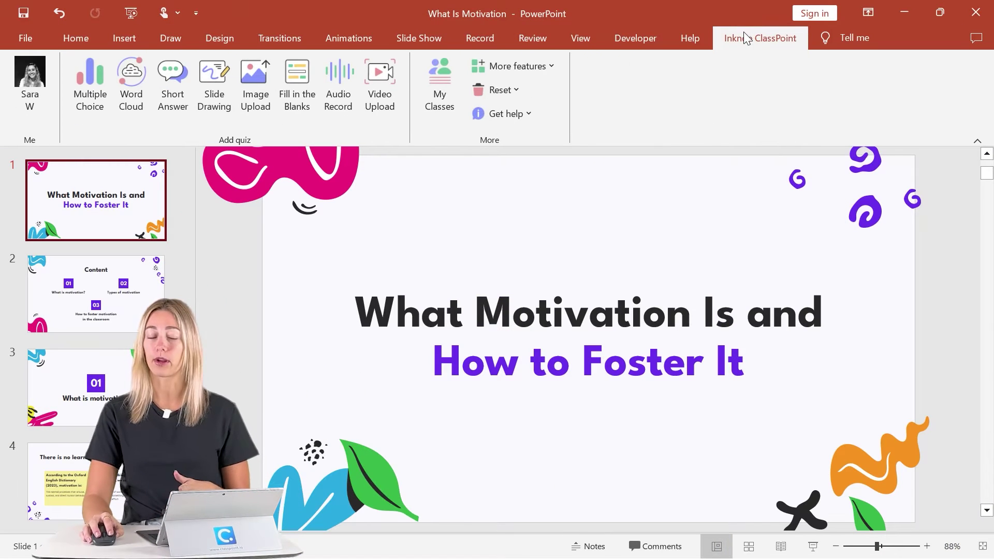
left_click(451, 107)
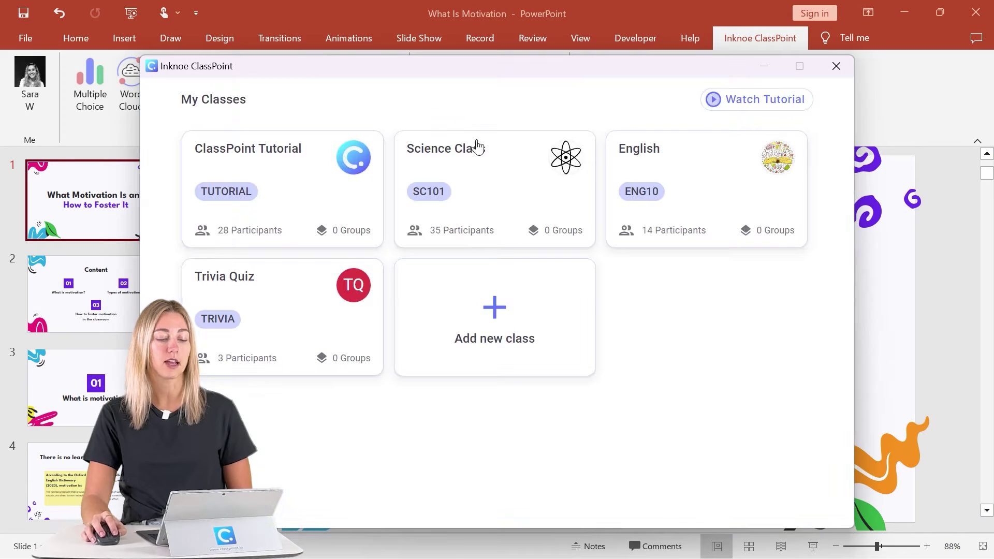
left_click(533, 350)
left_click(436, 194)
type("Gamif")
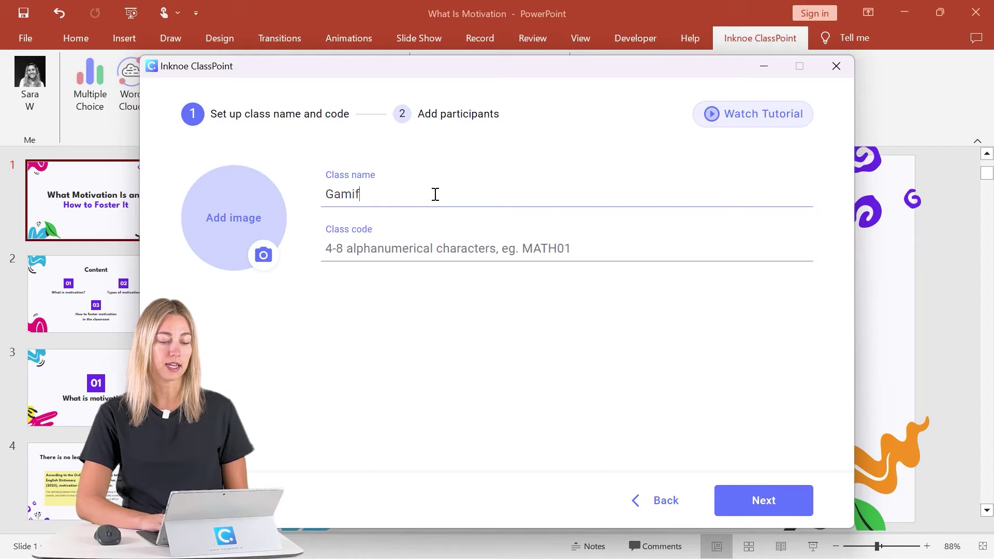
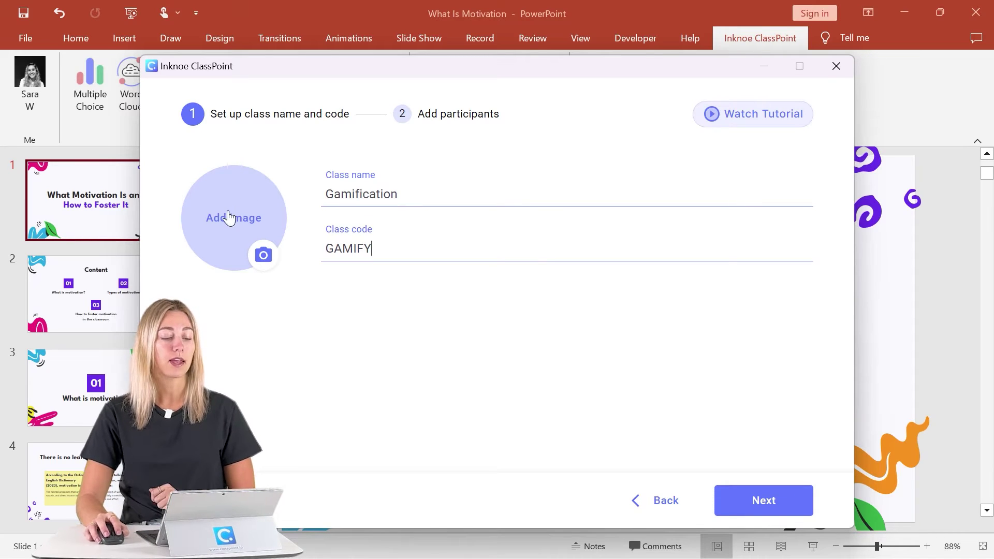
Set the lightning-bolt image as the class picture.
left_click(250, 179)
scroll(317, 300, "down", 5)
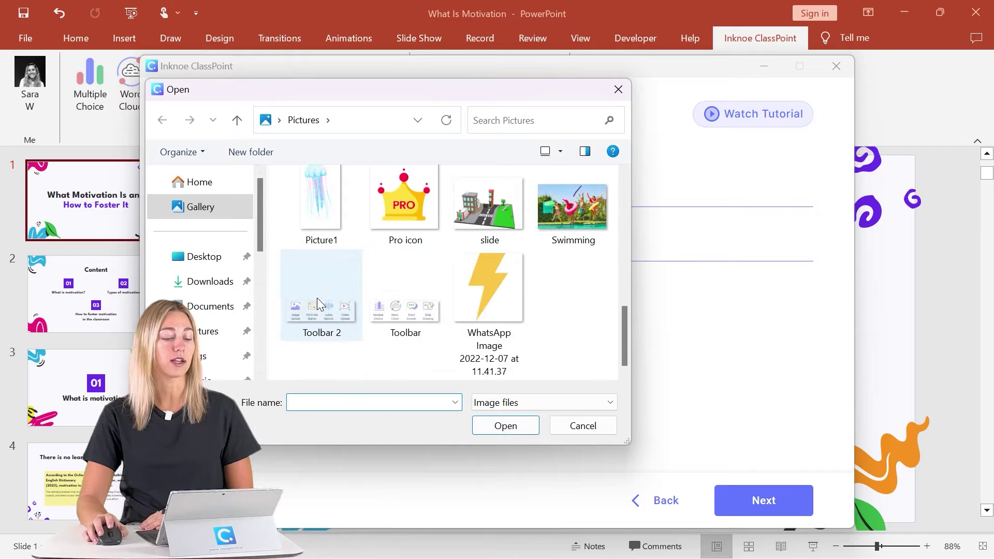
left_click(471, 320)
left_click(502, 421)
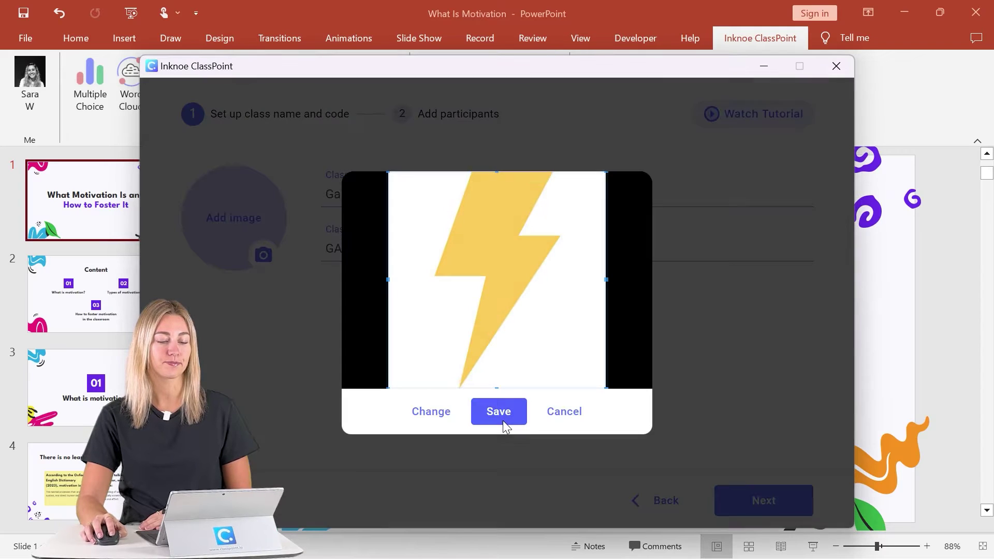
left_click(500, 413)
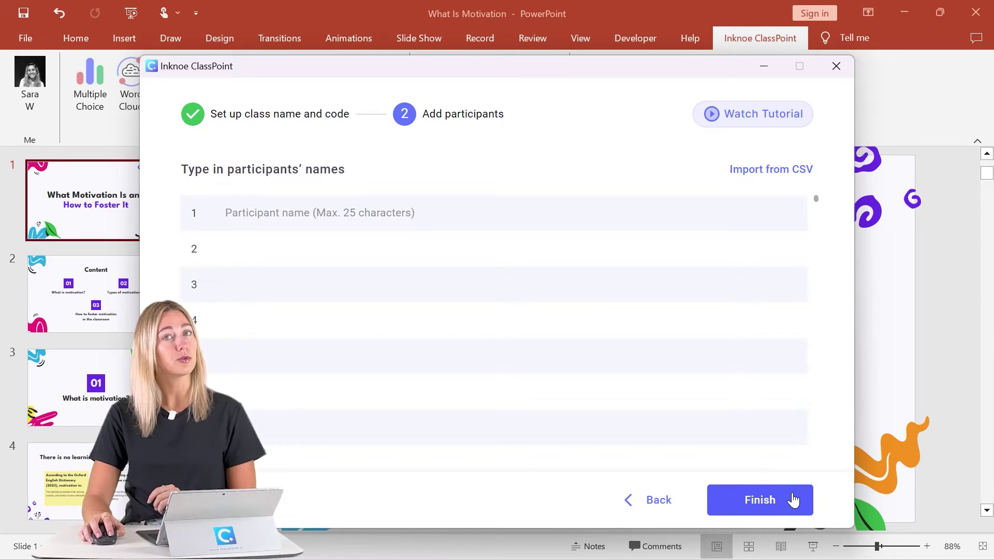
Import participants from the Import-participants-csv-template file in the Excels folder.
left_click(343, 249)
left_click(351, 220)
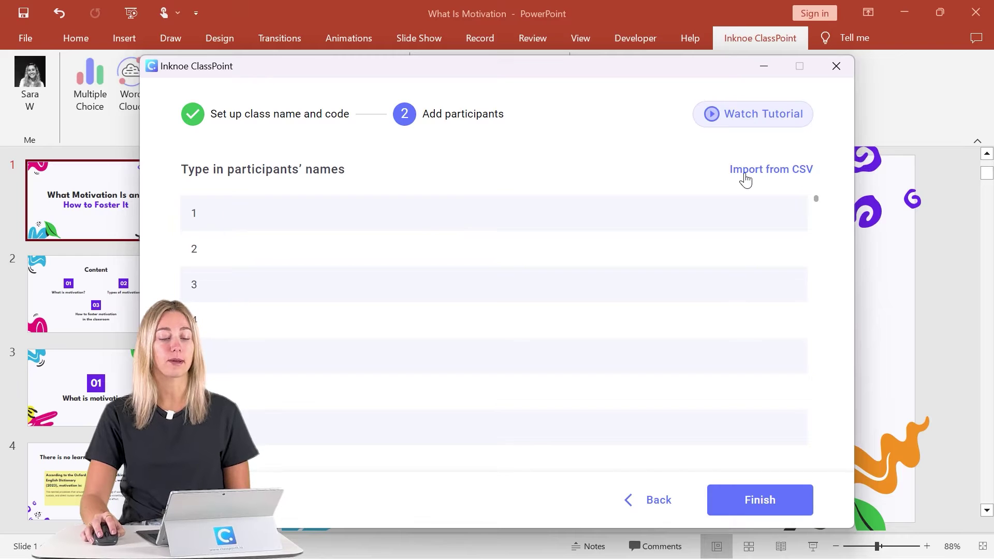
left_click(747, 172)
left_click(509, 300)
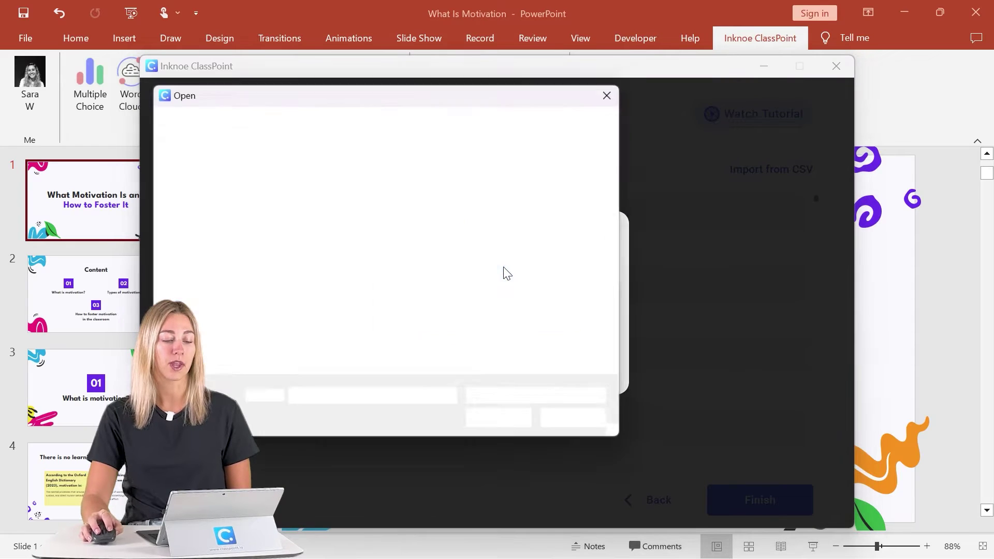
scroll(206, 290, "down", 3)
left_click(207, 286)
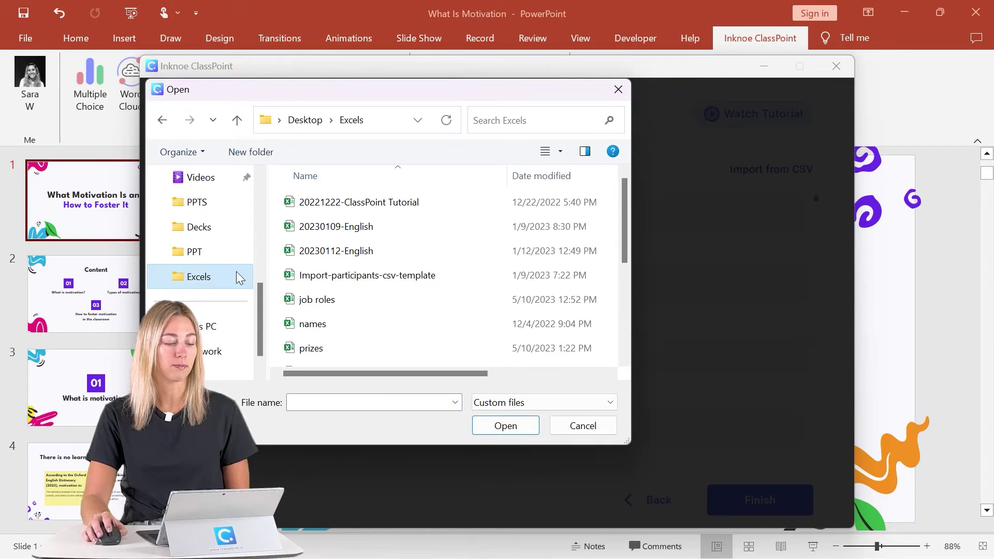
left_click(366, 274)
left_click(499, 425)
Finish creating the Gamification class and start the slide show.
scroll(502, 389, "down", 10)
scroll(501, 389, "up", 10)
left_click(786, 510)
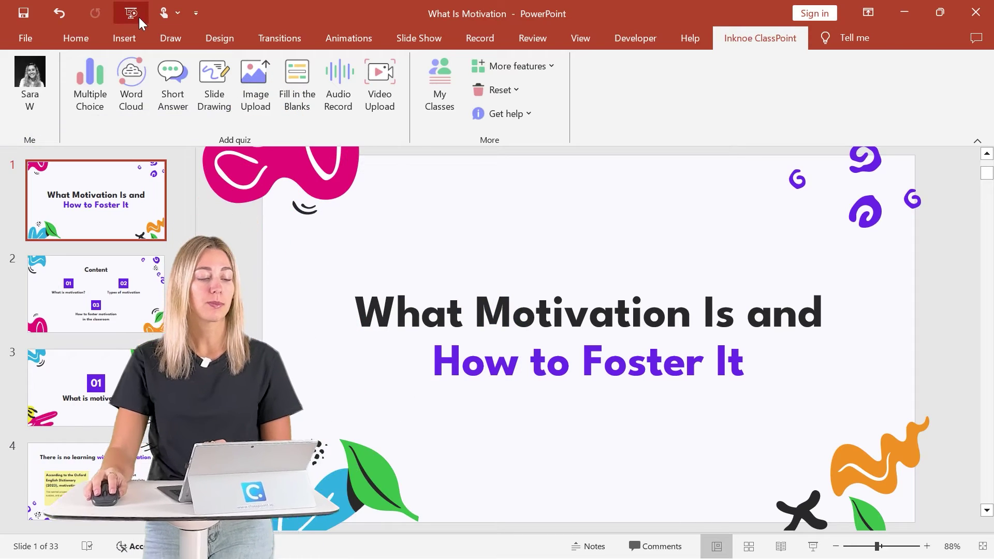
left_click(139, 17)
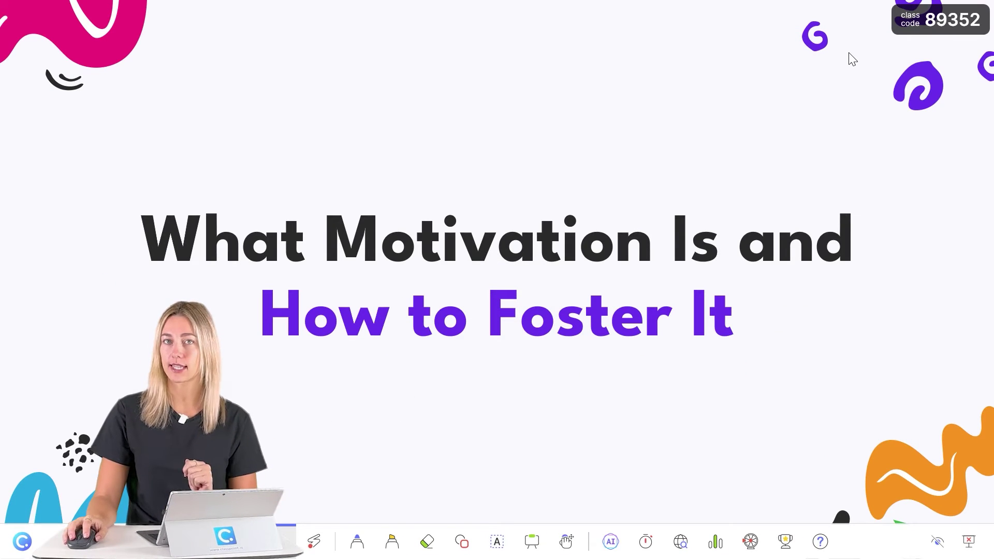
Switch the running class to Gamification, listing its 15 participants at zero stars.
left_click(910, 27)
left_click(558, 510)
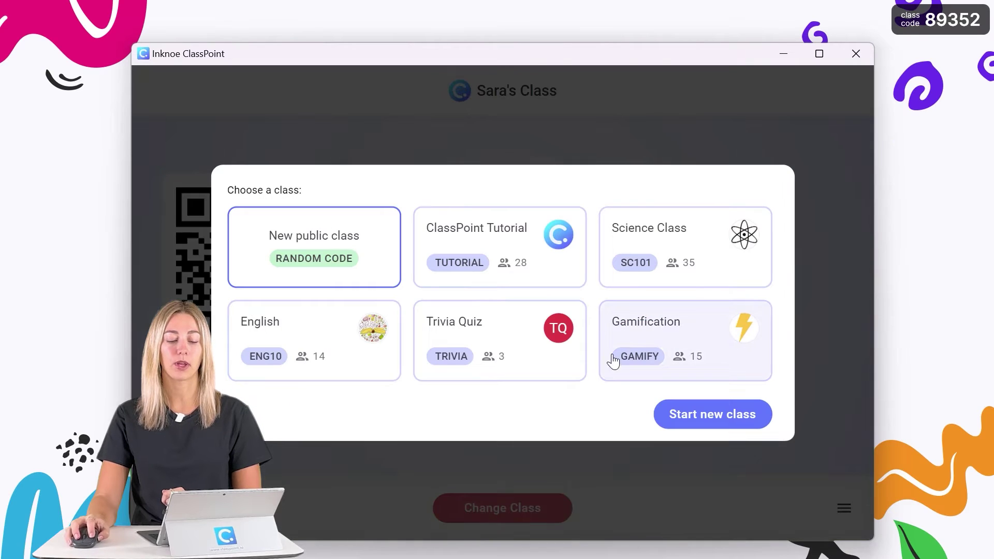
left_click(644, 351)
left_click(695, 415)
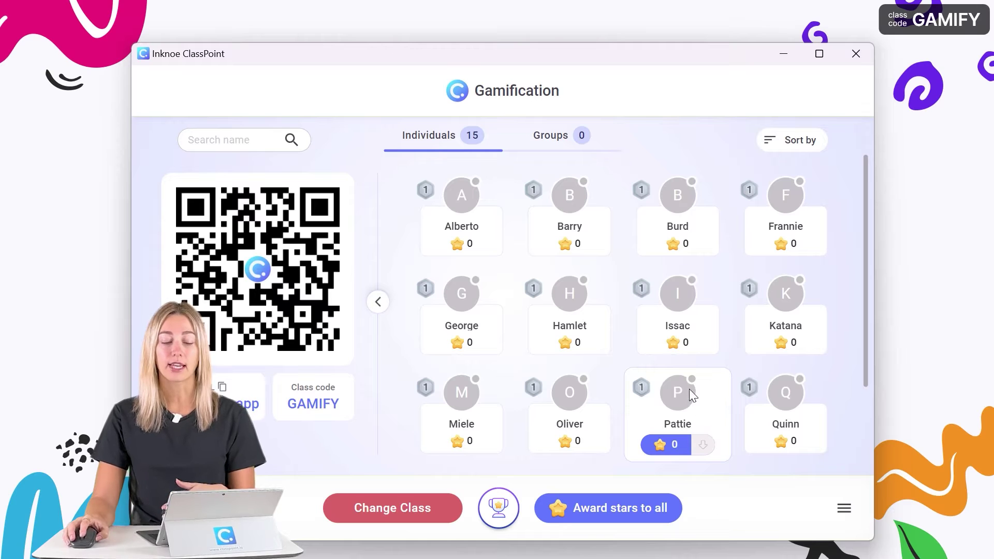
scroll(680, 362, "down", 2)
scroll(680, 362, "up", 2)
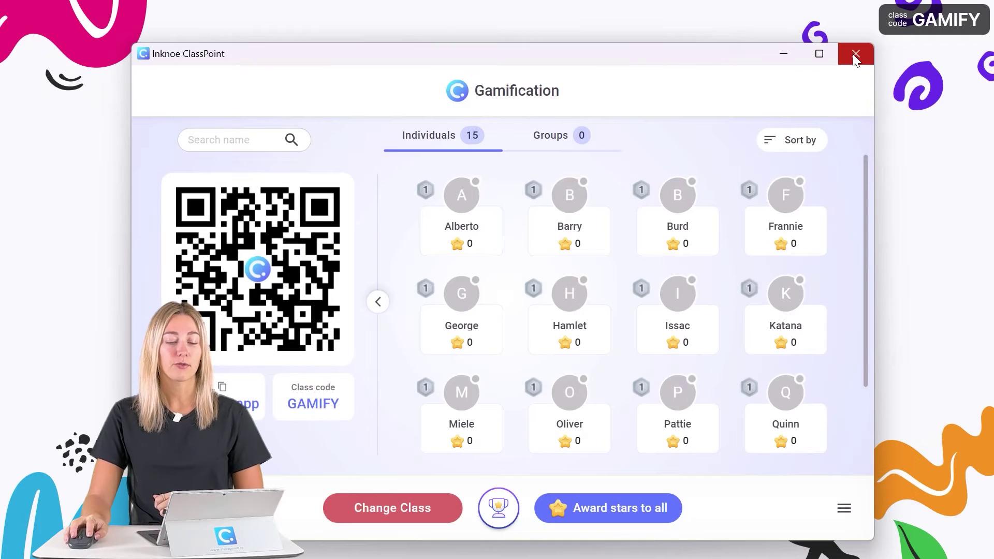
Advance to the 'What is motivation?' slide and open the Gamification roster.
left_click(855, 53)
key("Right")
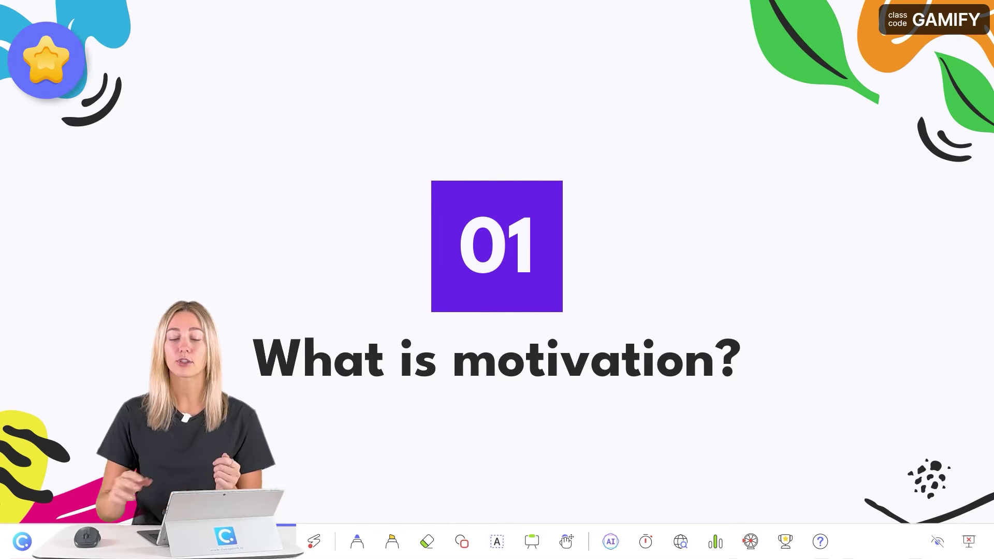
left_click(912, 33)
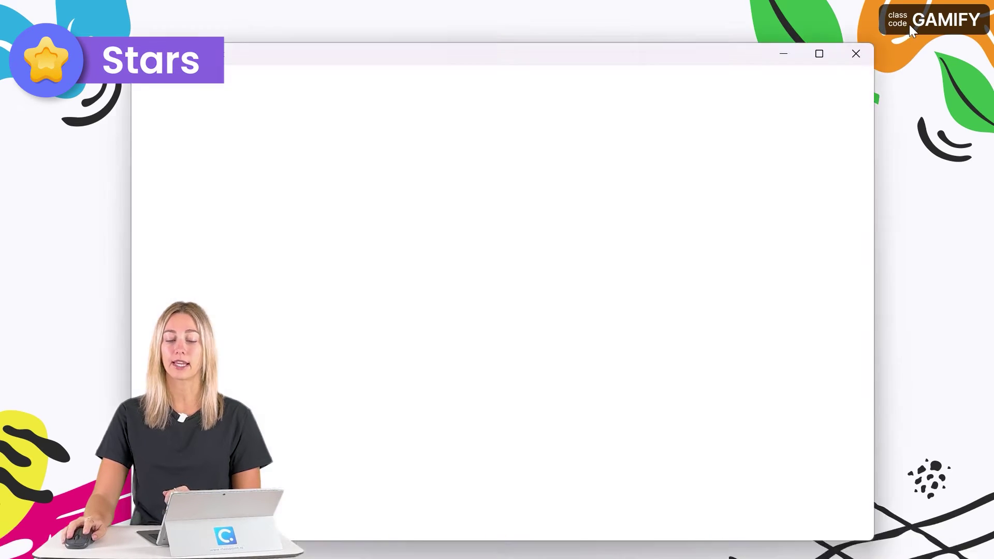
Award stars to several participants, giving one a second star, then close the roster.
mouse_move(440, 248)
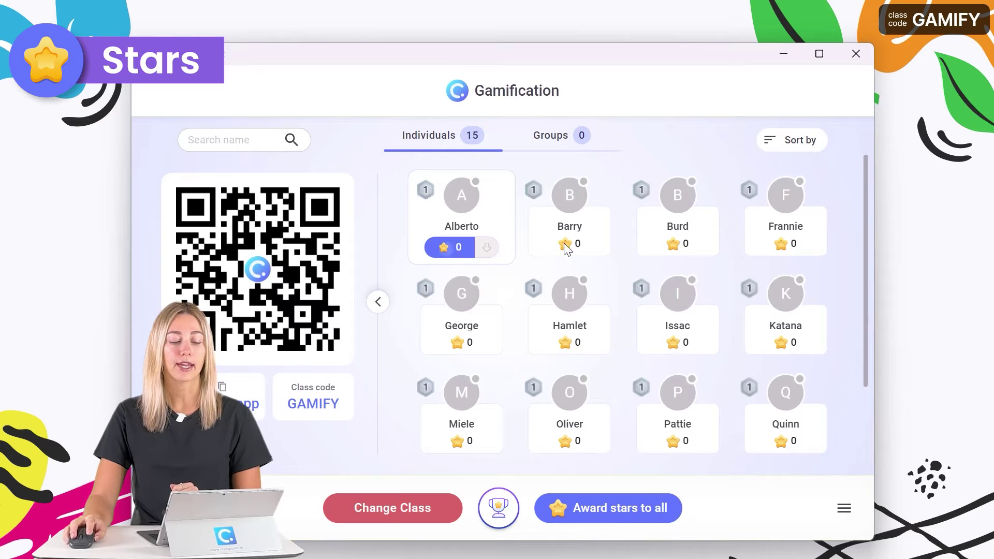
left_click(661, 247)
left_click(662, 343)
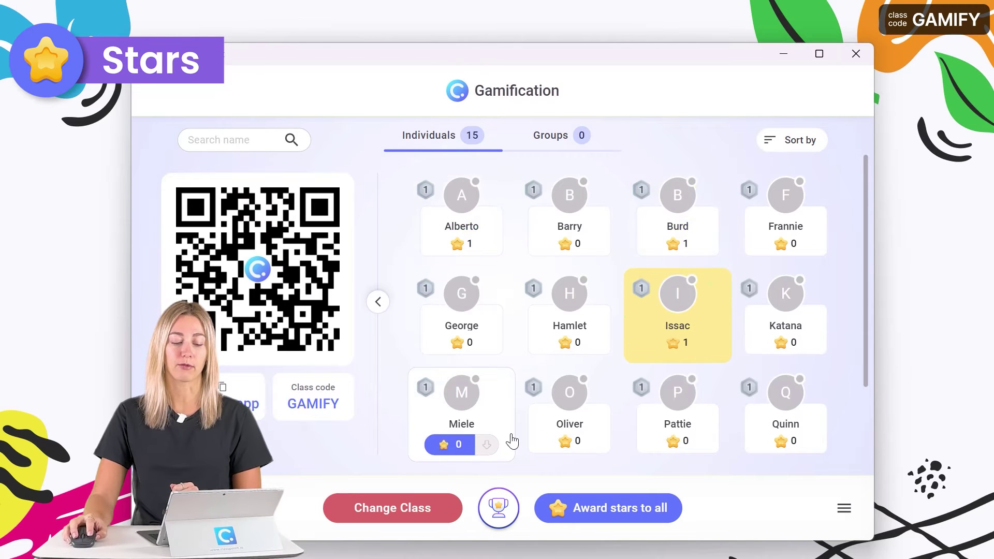
left_click(470, 445)
left_click(687, 445)
left_click(774, 346)
left_click(774, 346)
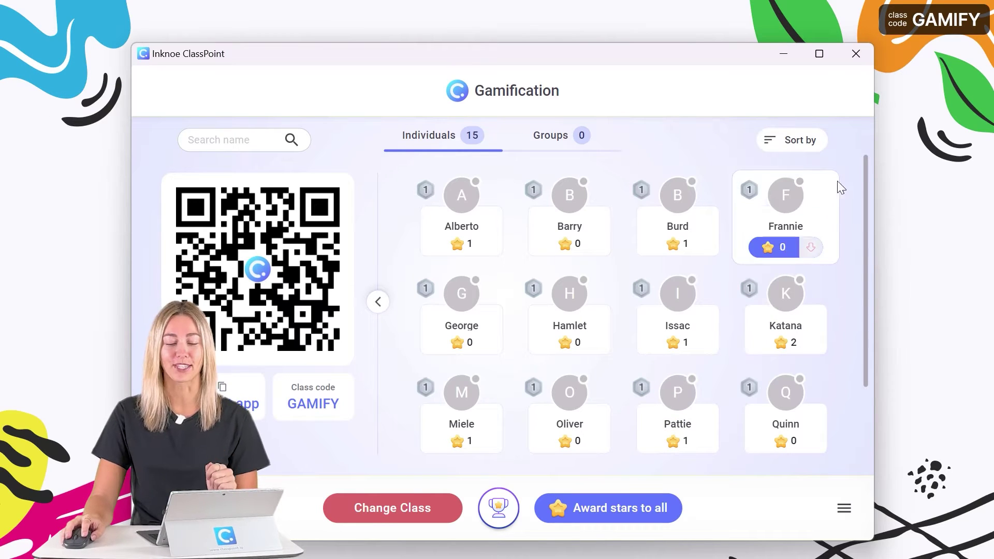
left_click(855, 54)
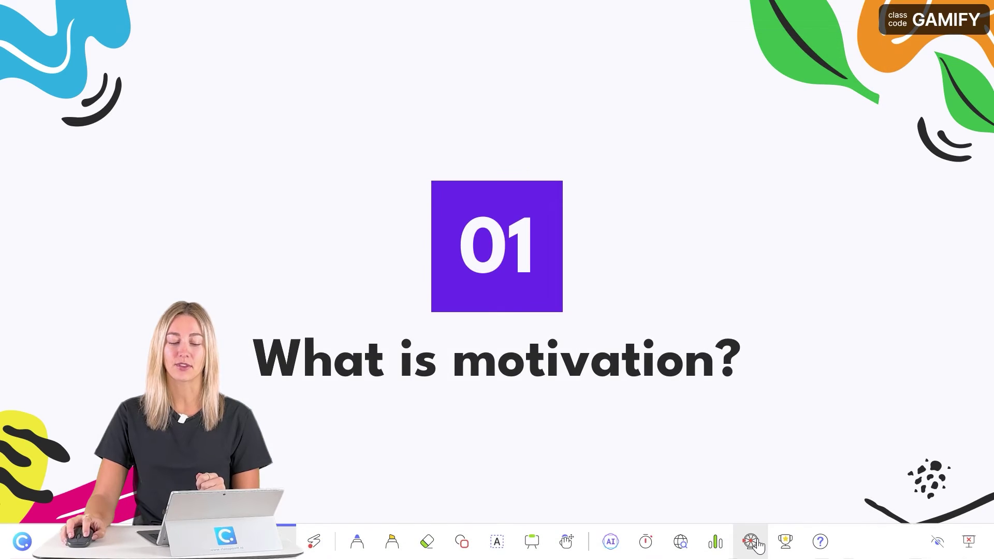
Spin the name picker wheel and award the picked participant a star.
left_click(755, 541)
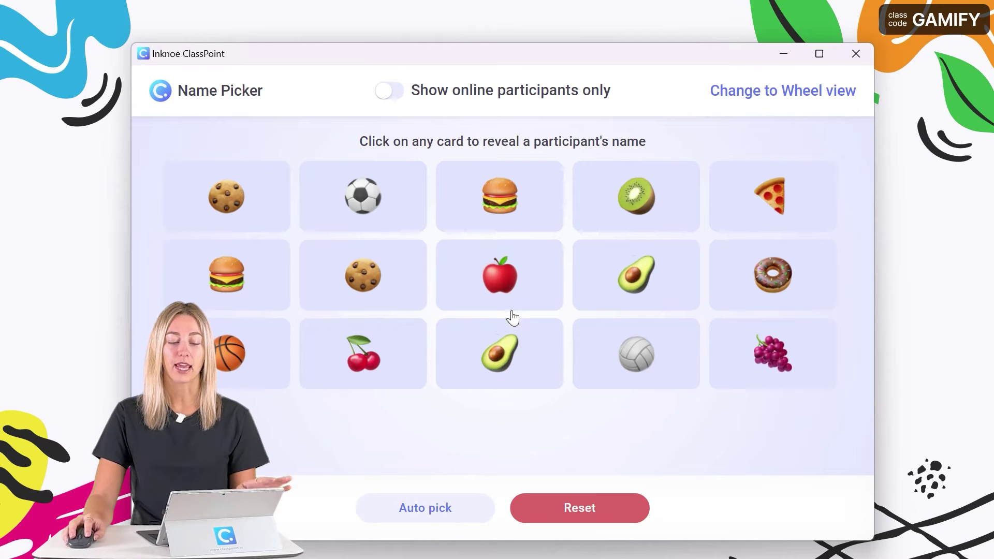
left_click(735, 92)
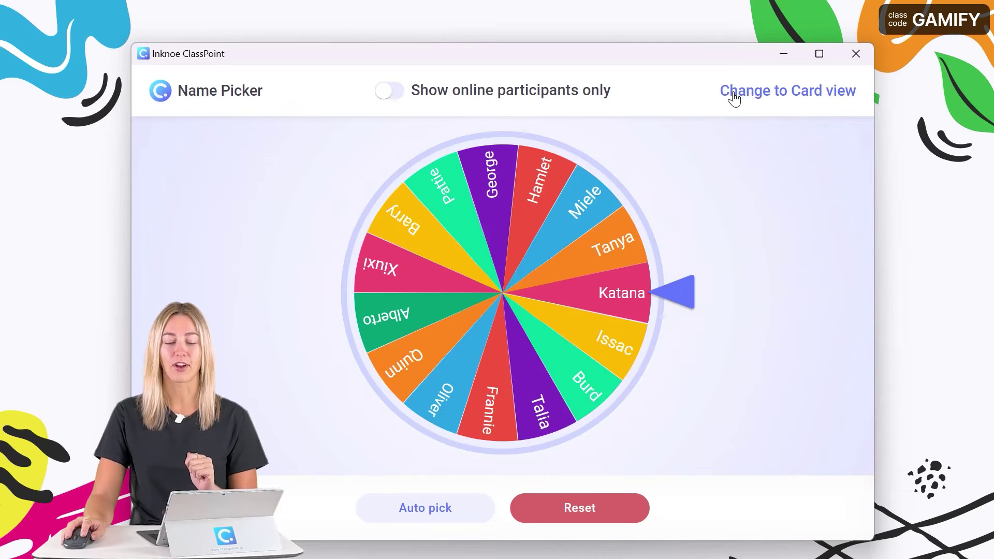
left_click(506, 300)
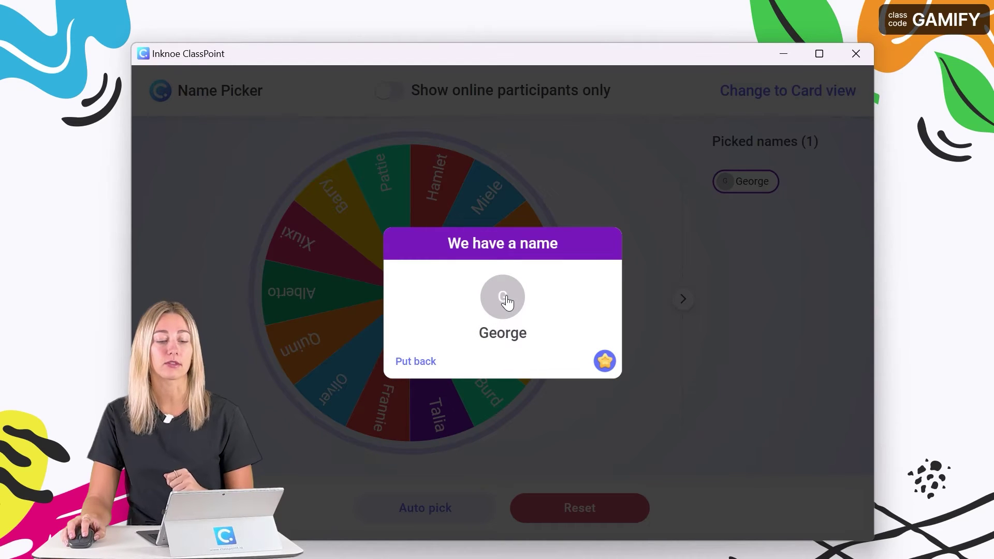
left_click(602, 363)
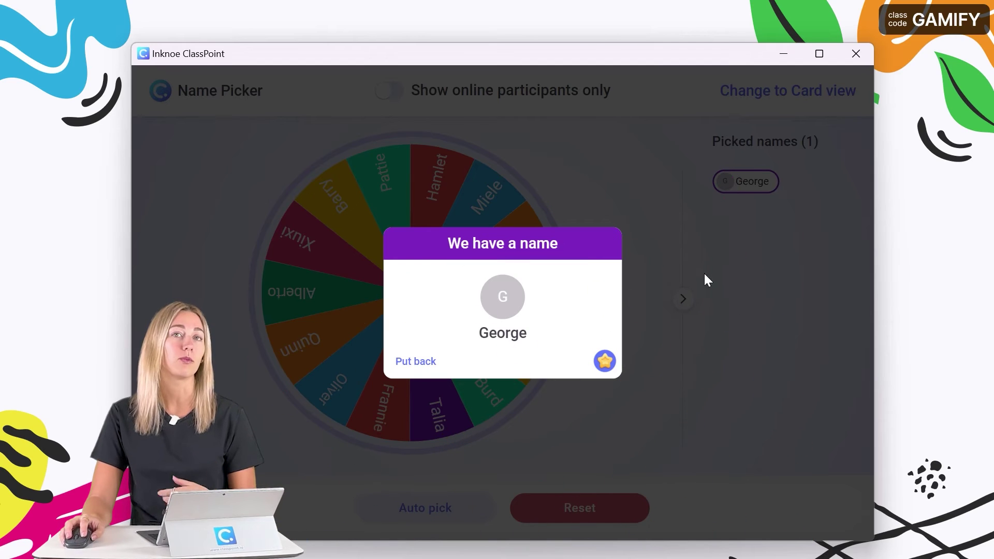
left_click(637, 223)
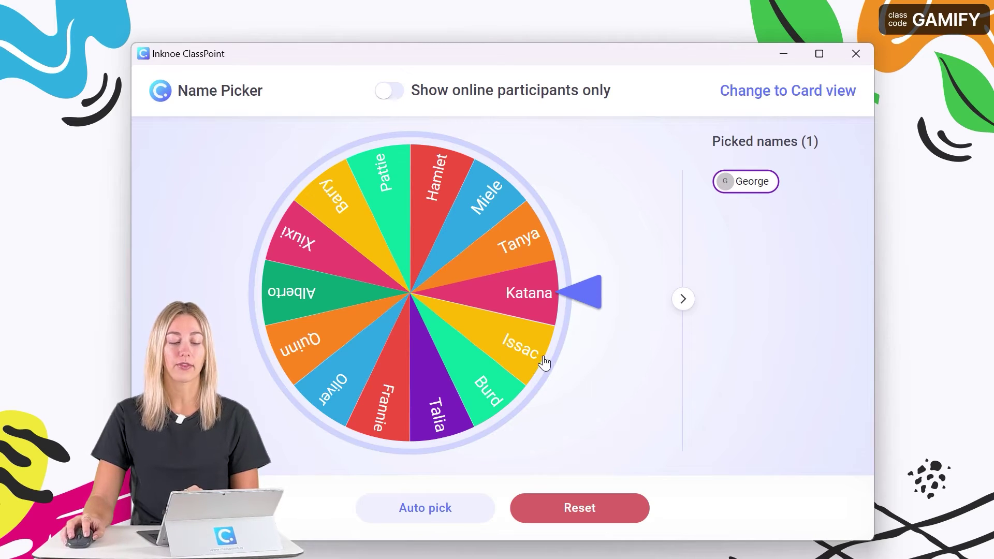
Auto-pick 3 names (Burd, Hamlet, Tanya), award Burd a star, and close the picker.
left_click(436, 507)
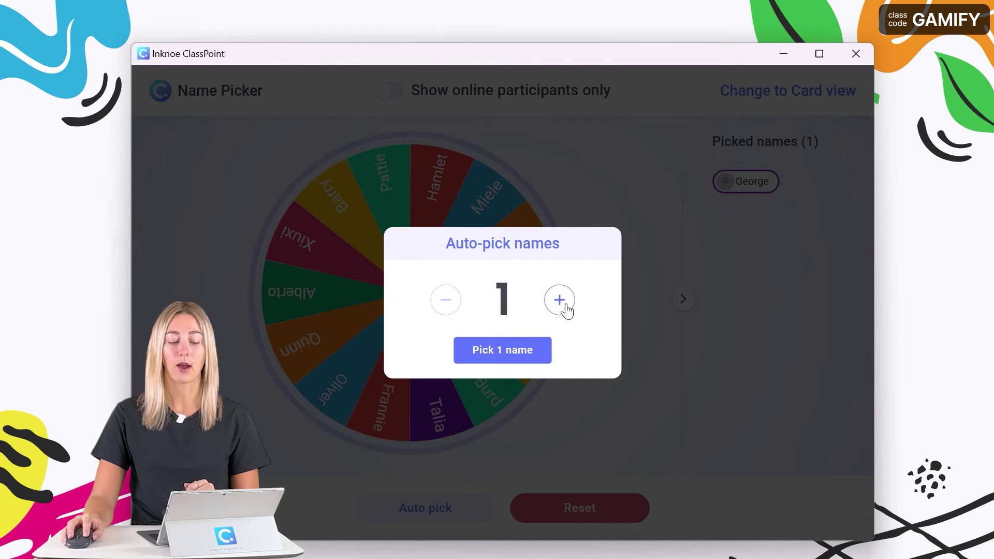
left_click(558, 306)
left_click(558, 306)
left_click(515, 360)
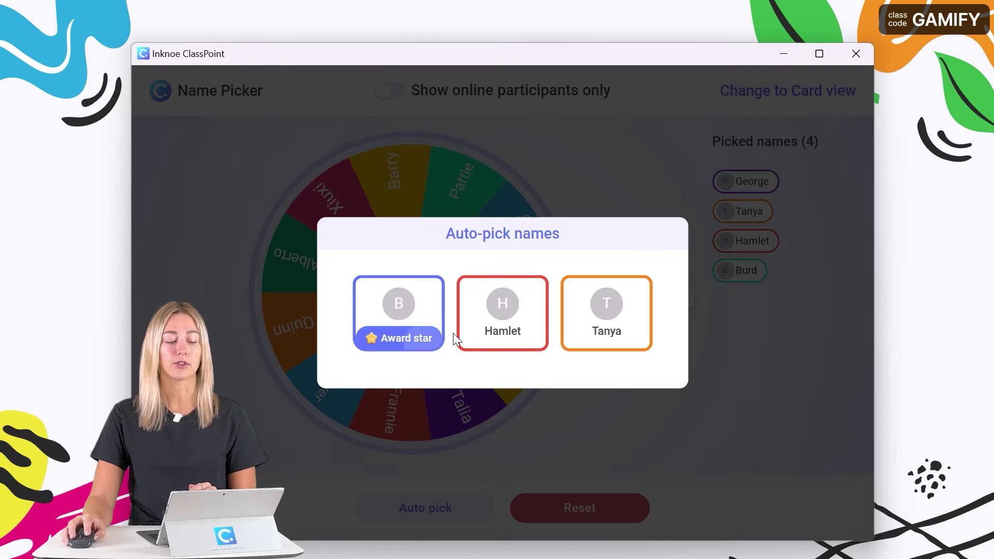
left_click(430, 338)
mouse_move(595, 341)
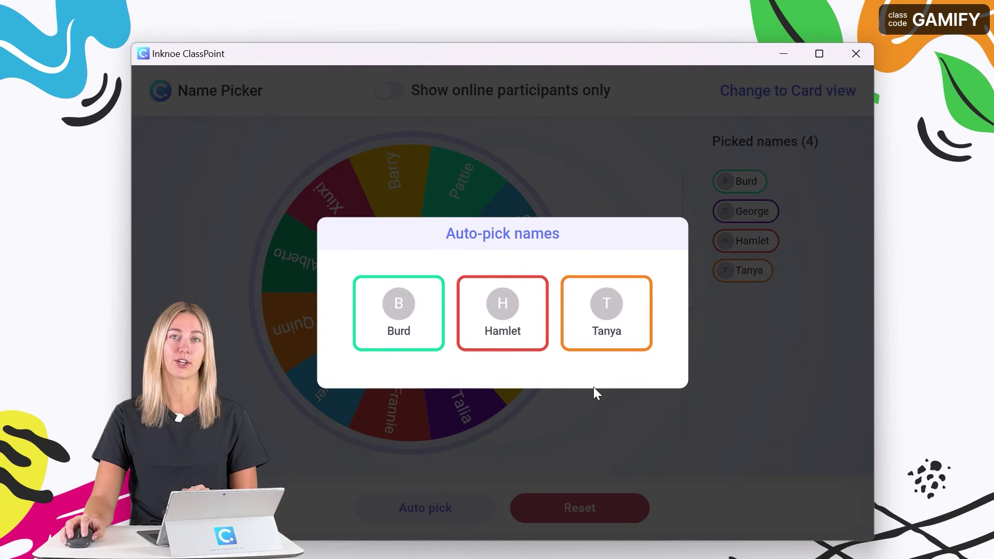
left_click(623, 177)
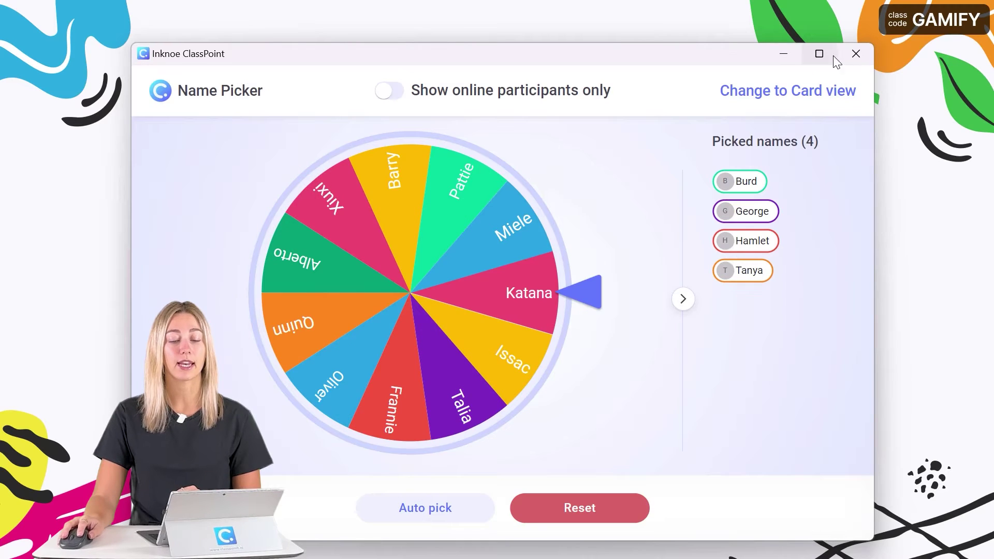
left_click(856, 54)
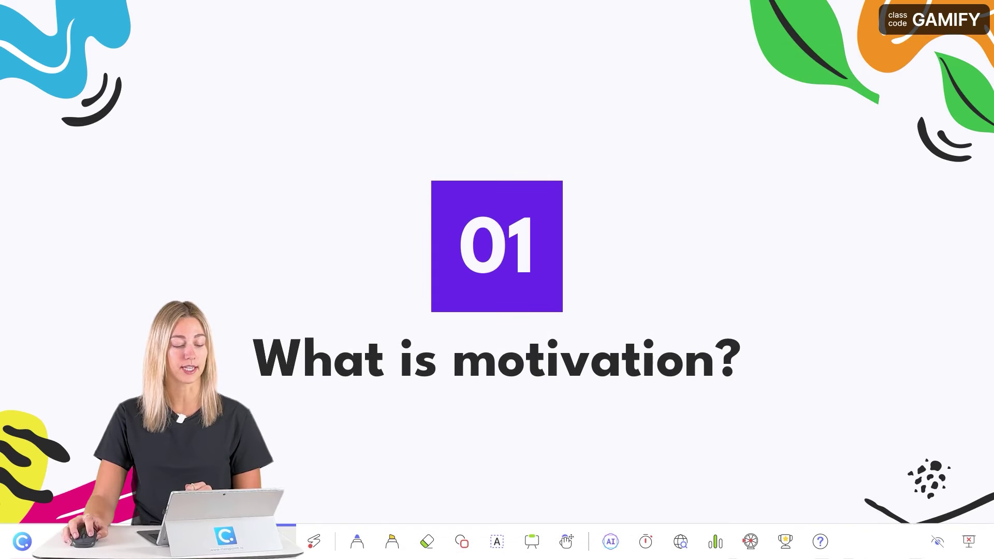
Jump to slide 10 and allow guests to join the Gamification class.
key("g")
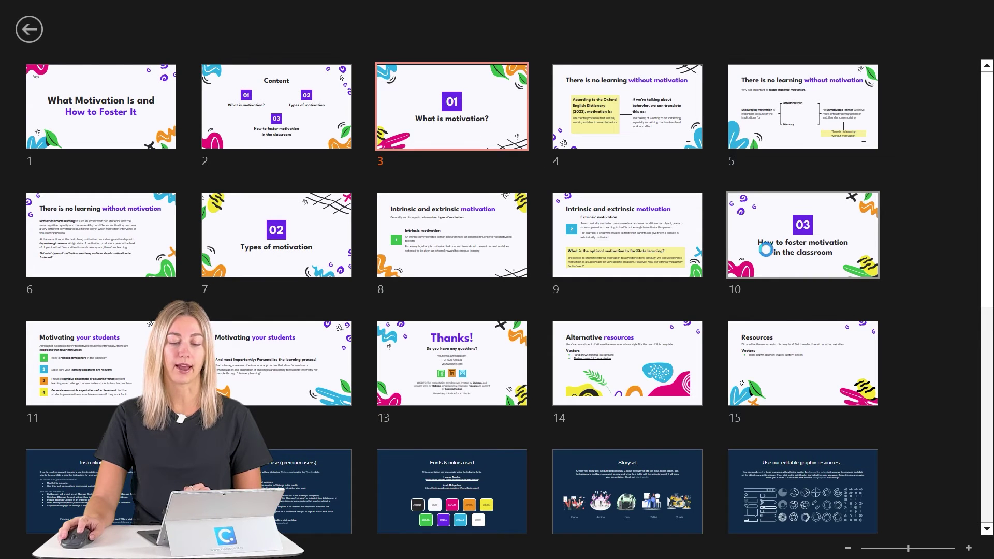
left_click(766, 249)
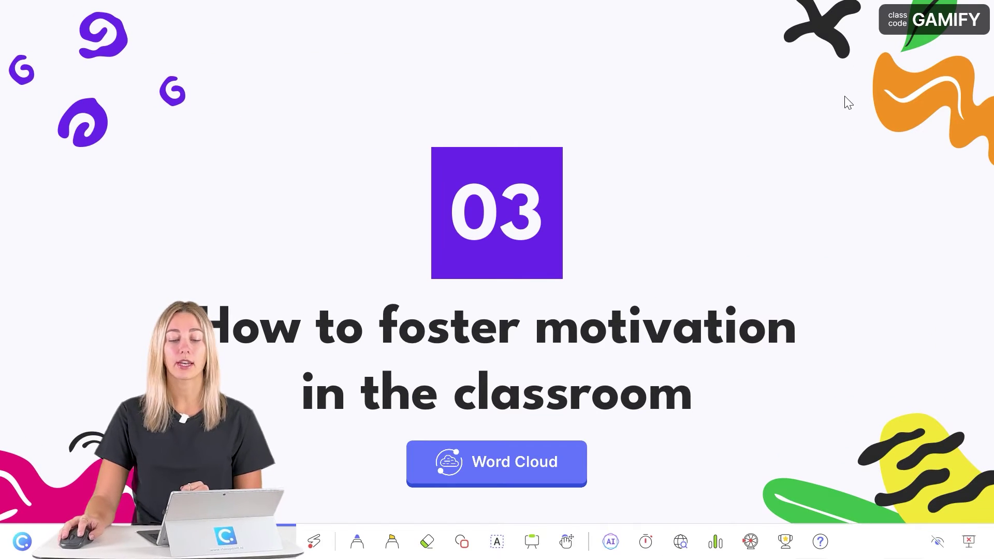
left_click(905, 28)
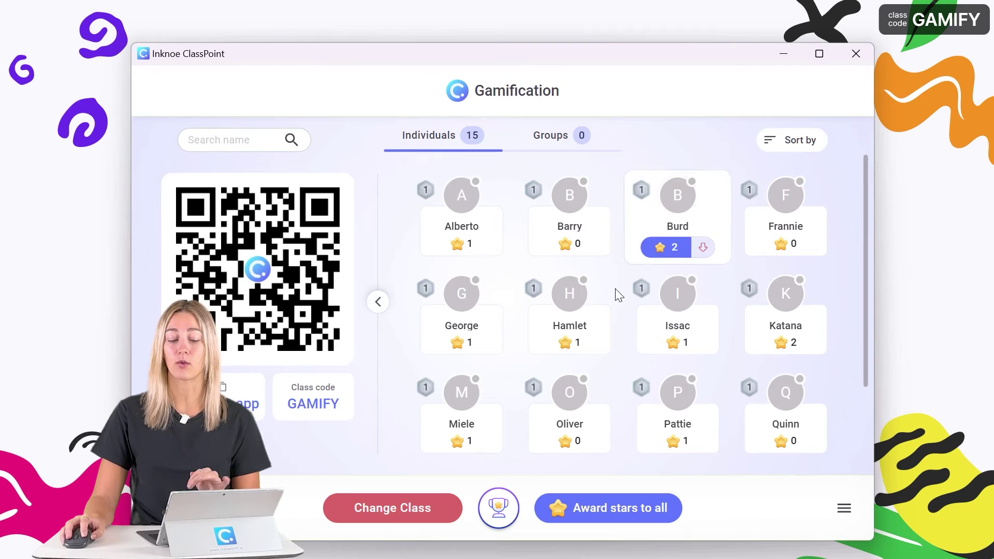
mouse_move(603, 305)
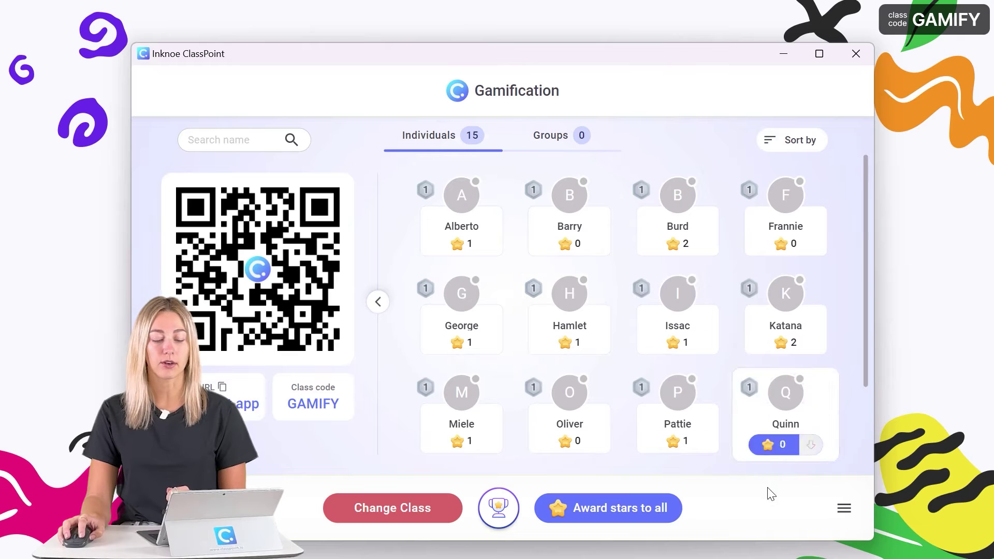
left_click(845, 509)
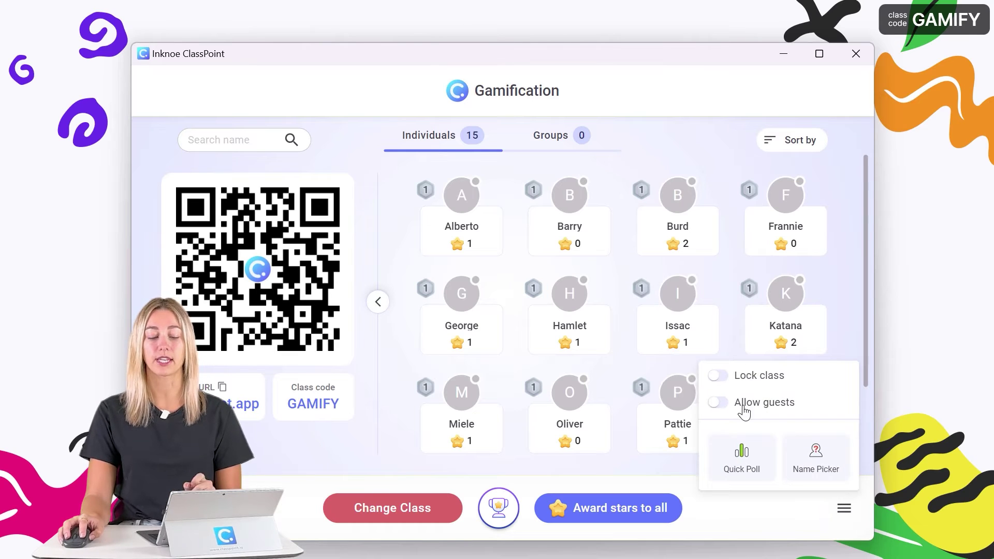
left_click(719, 404)
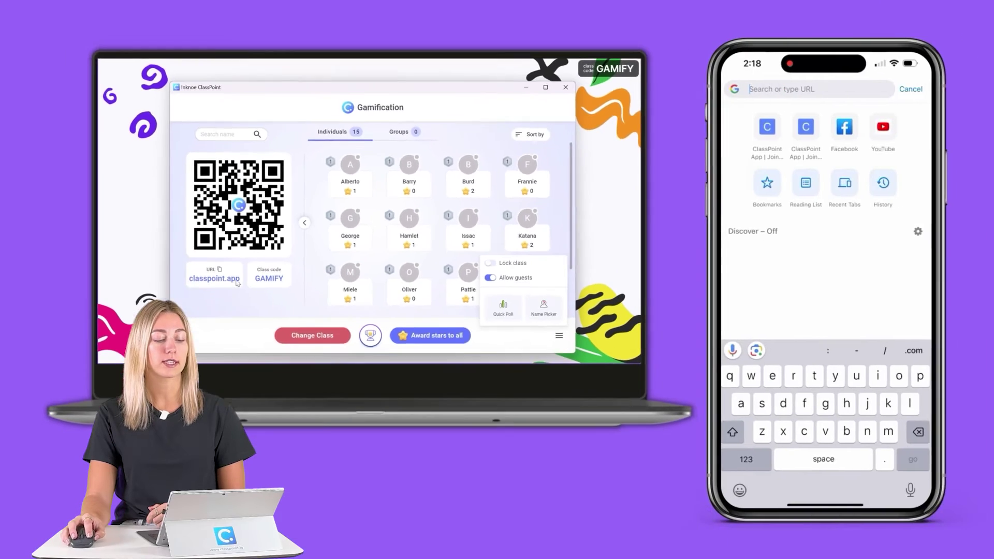
left_click(258, 408)
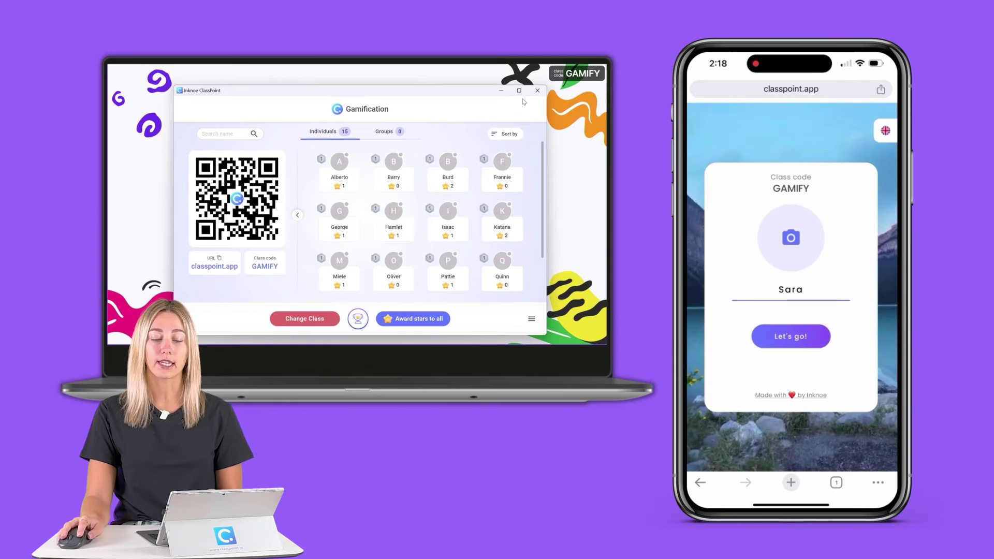
Run the Word Cloud activity to 28 responses, then reopen the Gamification roster.
left_click(541, 94)
left_click(364, 303)
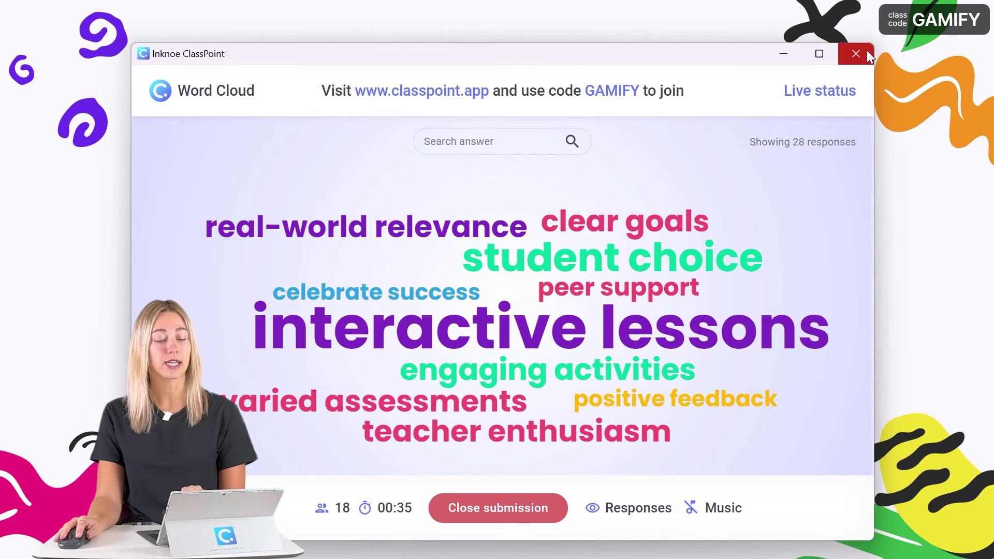
left_click(866, 52)
left_click(917, 32)
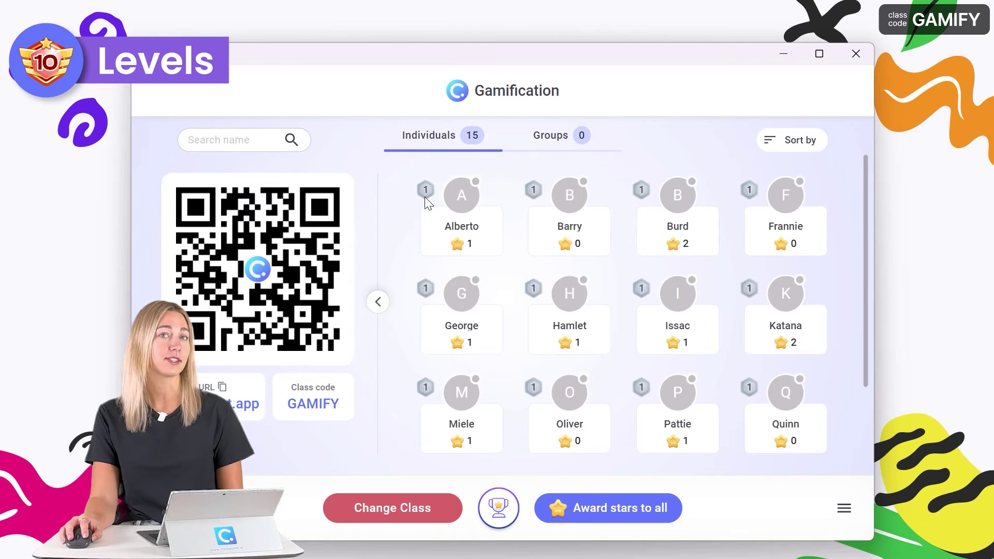
Give Burd three more stars, bringing him to 5 stars and level 2.
mouse_move(436, 209)
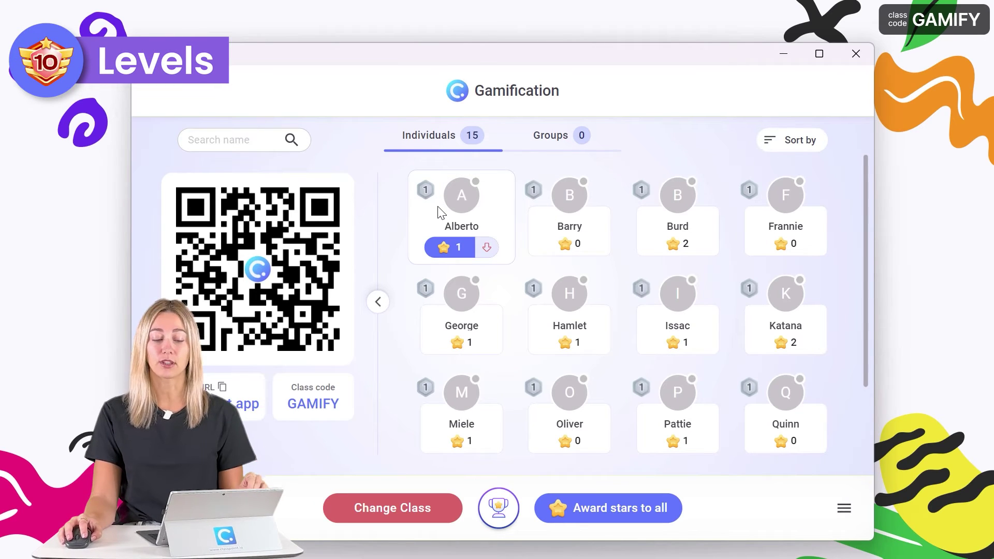
mouse_move(655, 224)
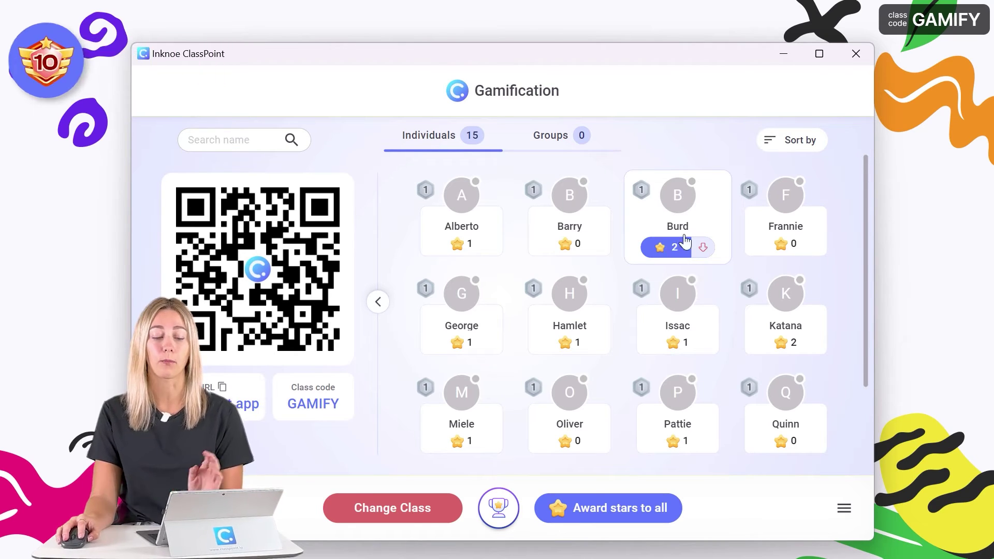
left_click(651, 254)
left_click(656, 257)
left_click(658, 259)
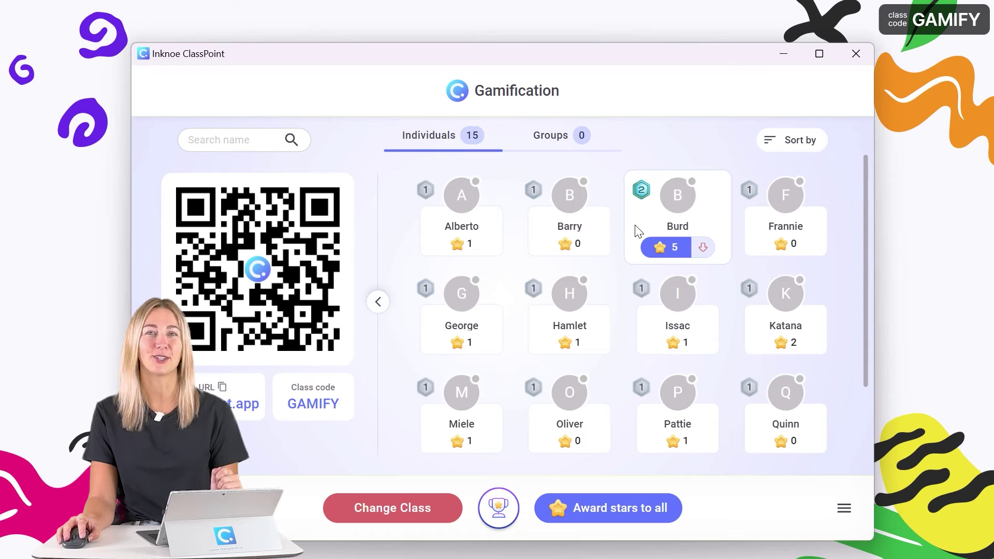
End the slideshow and open ClassPoint's Gamification level settings.
left_click(864, 56)
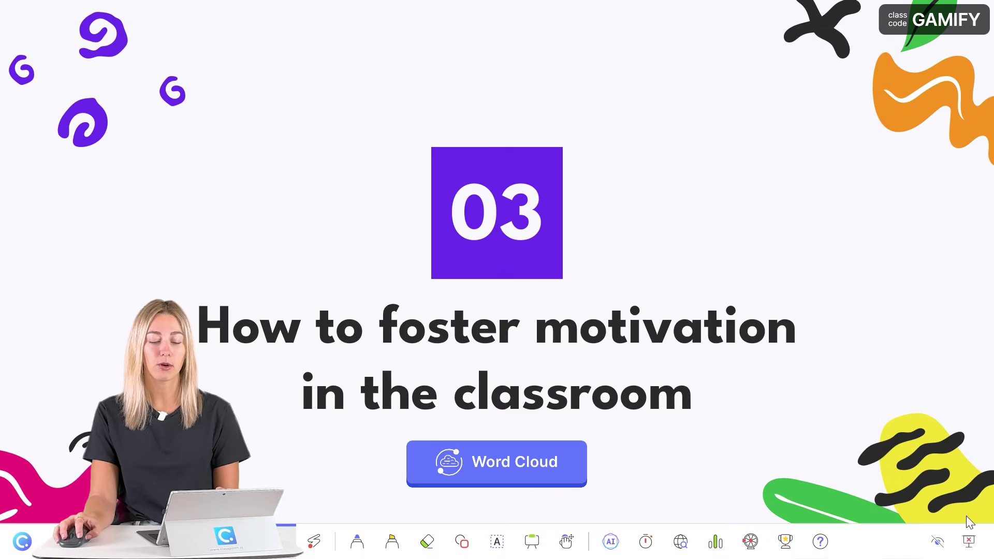
left_click(976, 542)
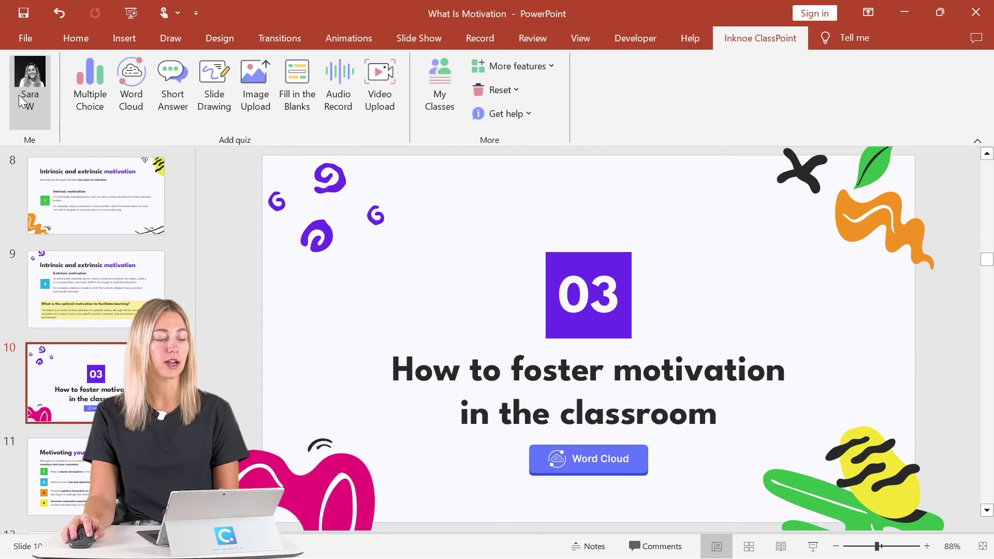
left_click(19, 98)
left_click(196, 334)
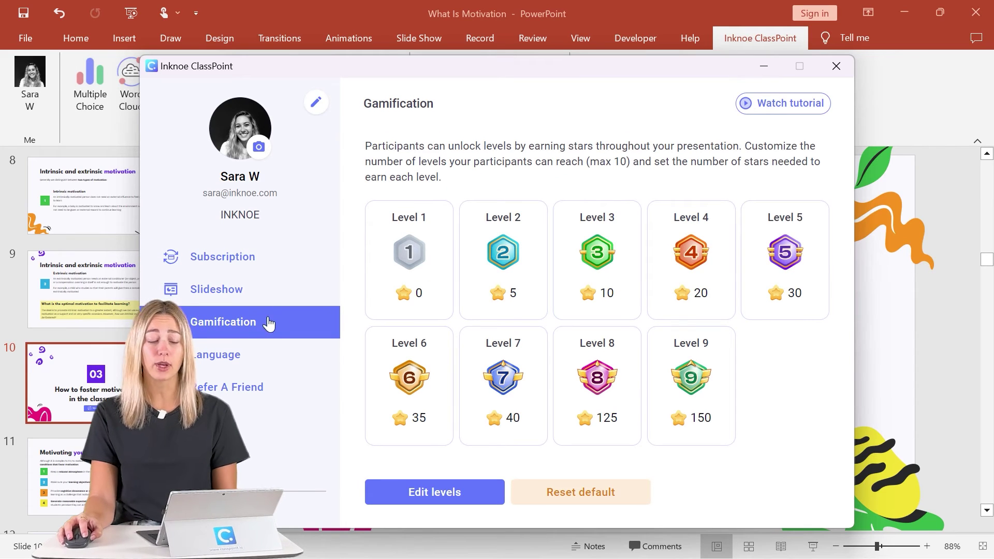
Add Level 10 requiring 200 stars and save the levels.
left_click(451, 493)
left_click(783, 404)
double_click(795, 411)
type("200")
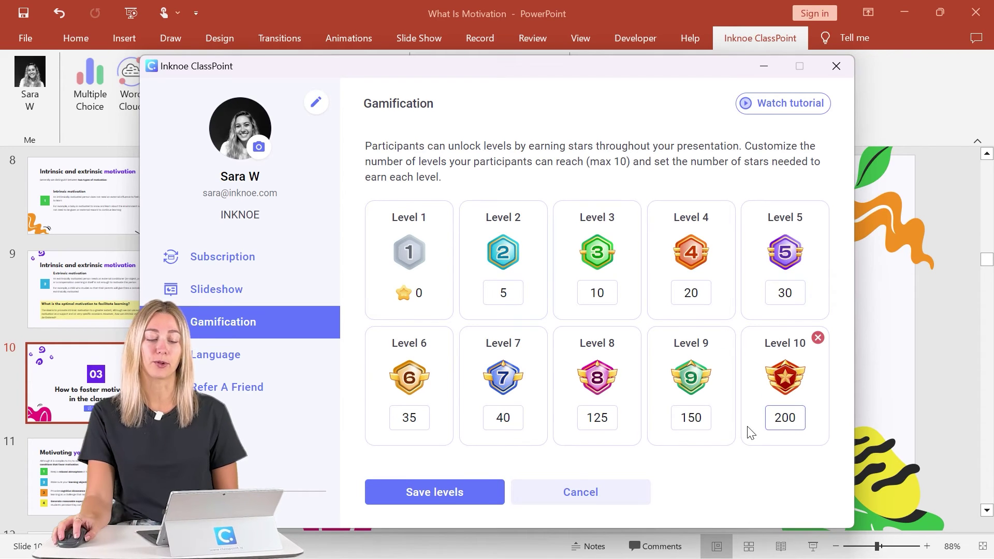
left_click(466, 490)
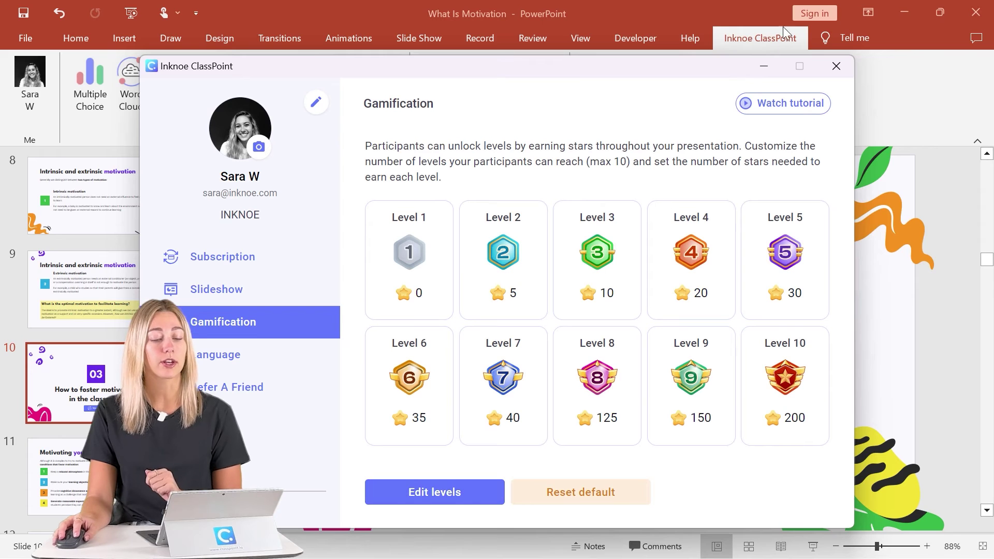
left_click(836, 67)
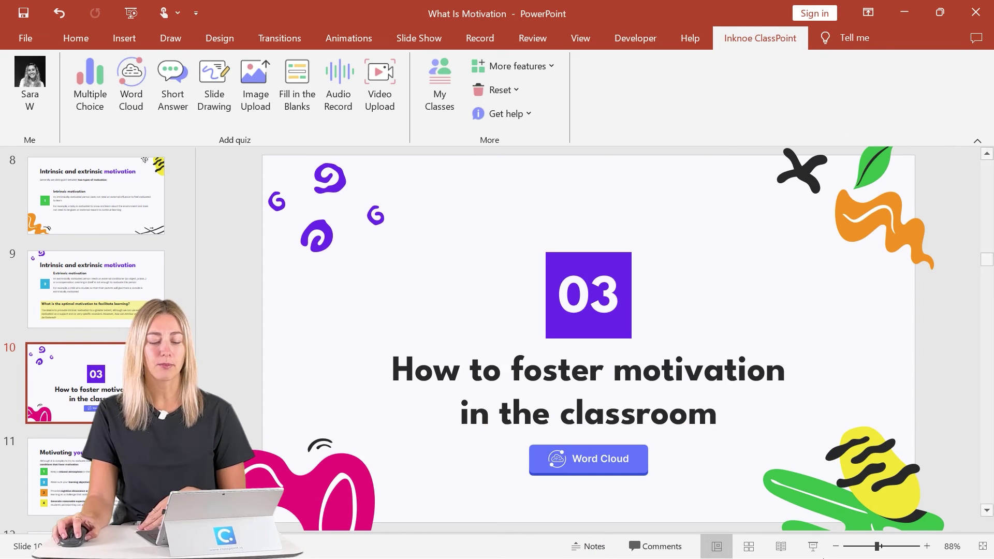
Restart the slideshow from slide 10 and show the Leader Board ranked by current class.
left_click(817, 543)
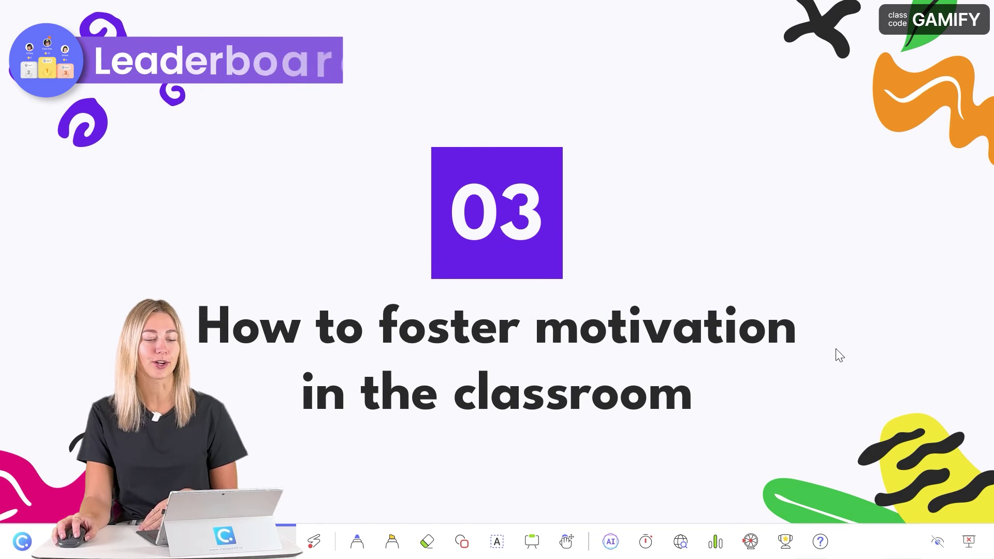
left_click(787, 547)
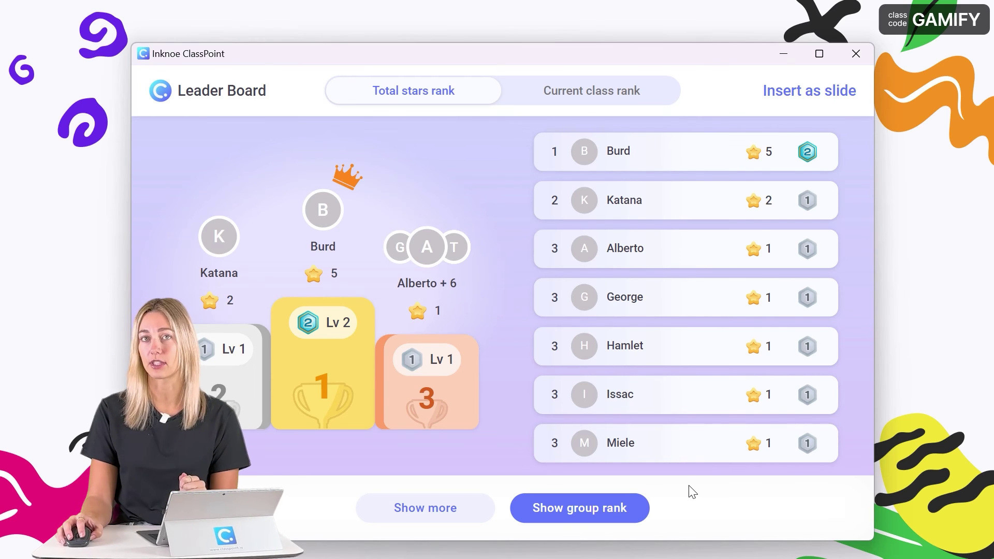
left_click(566, 103)
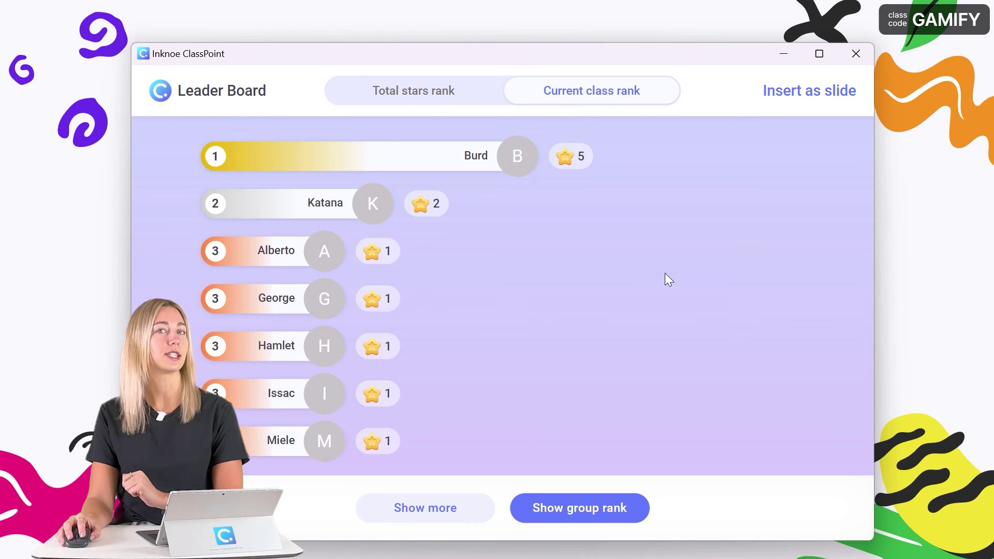